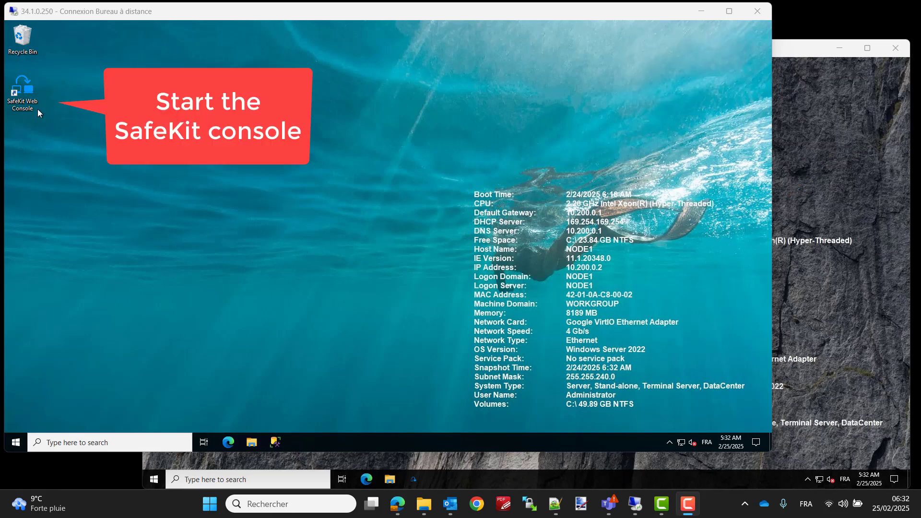
# Start the SafeKit Web Console, then save and apply a cluster with node1 at 10.200.0.2 and node2 at 10.200.0.5.
pyautogui.doubleClick(30, 98)
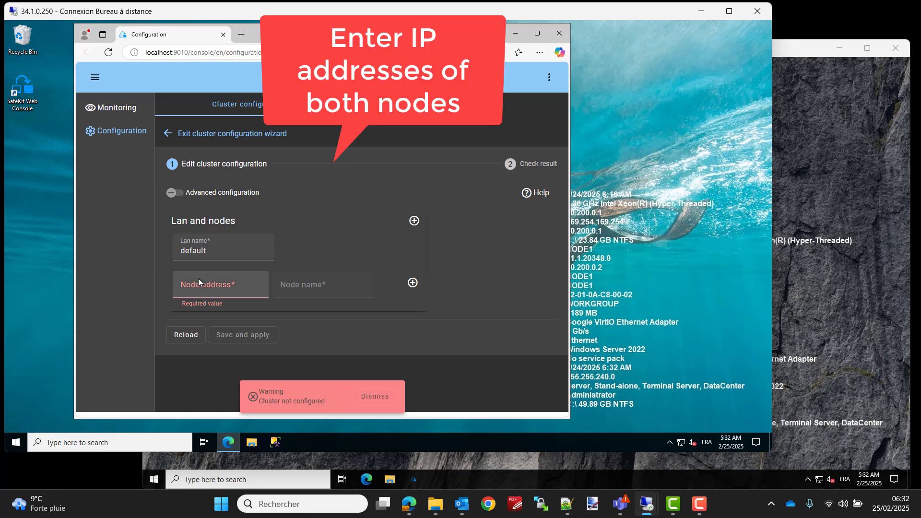
pyautogui.click(199, 280)
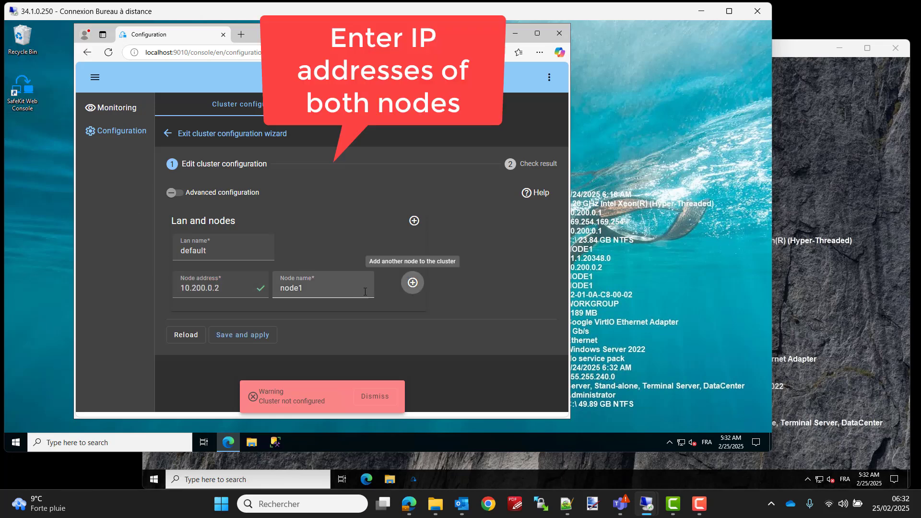
pyautogui.click(412, 283)
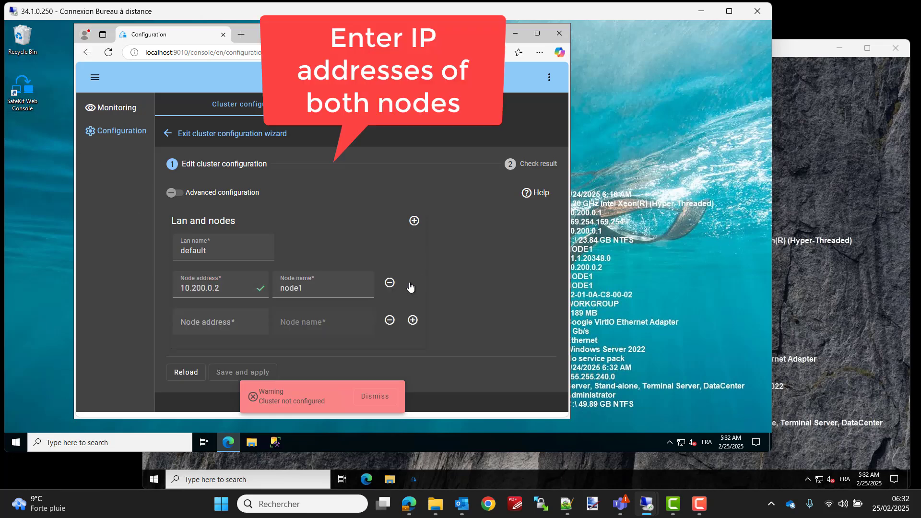
pyautogui.click(216, 321)
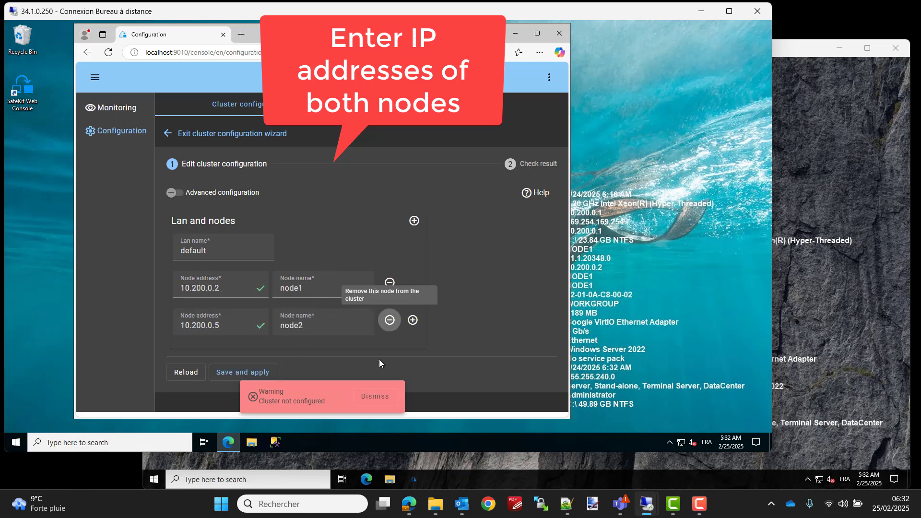
pyautogui.click(380, 399)
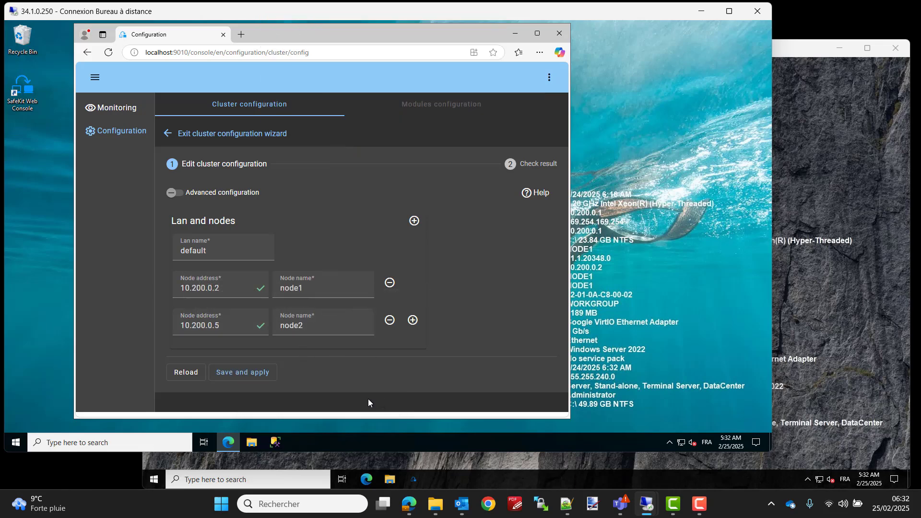
pyautogui.click(249, 374)
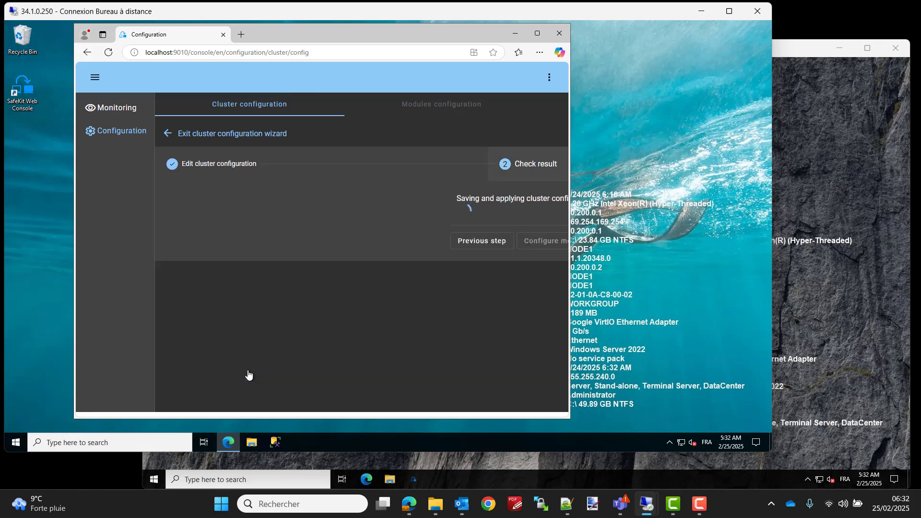
pyautogui.click(391, 405)
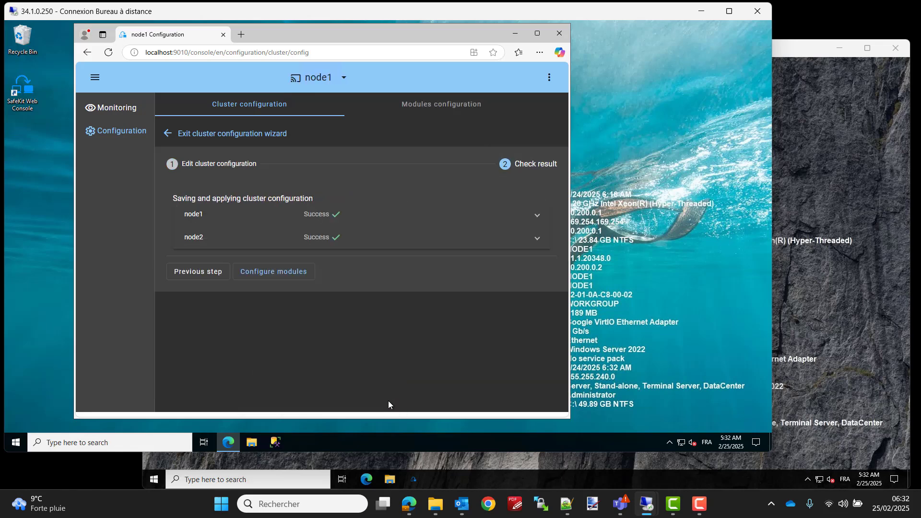
# Begin configuring a new module from the farm.safe template, using the module name farm.
pyautogui.click(278, 271)
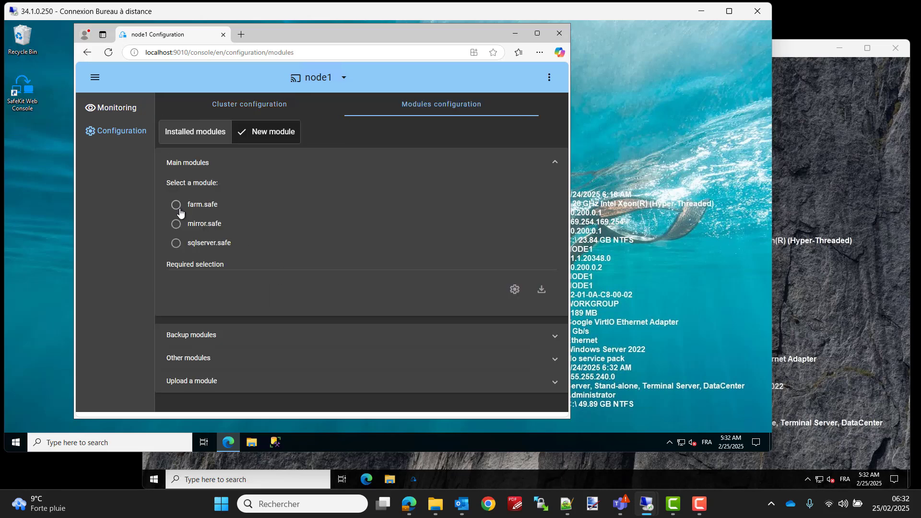
pyautogui.click(178, 207)
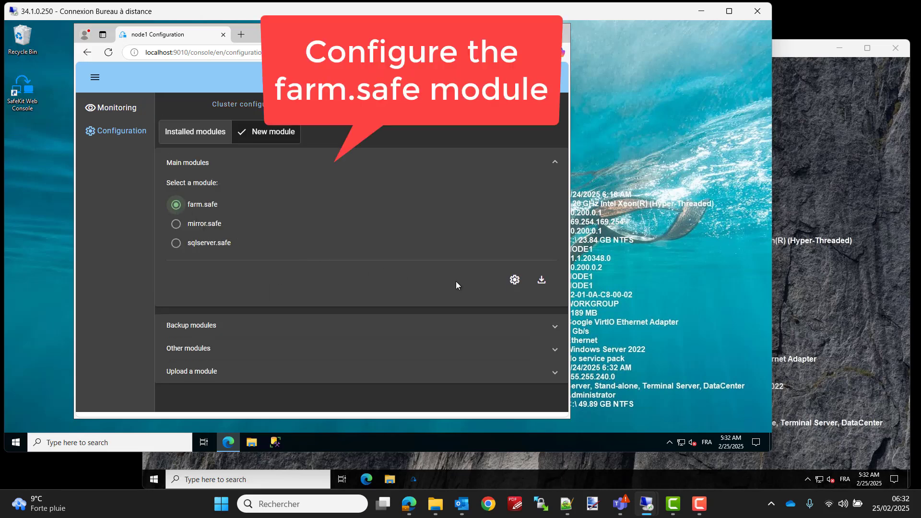
pyautogui.click(515, 283)
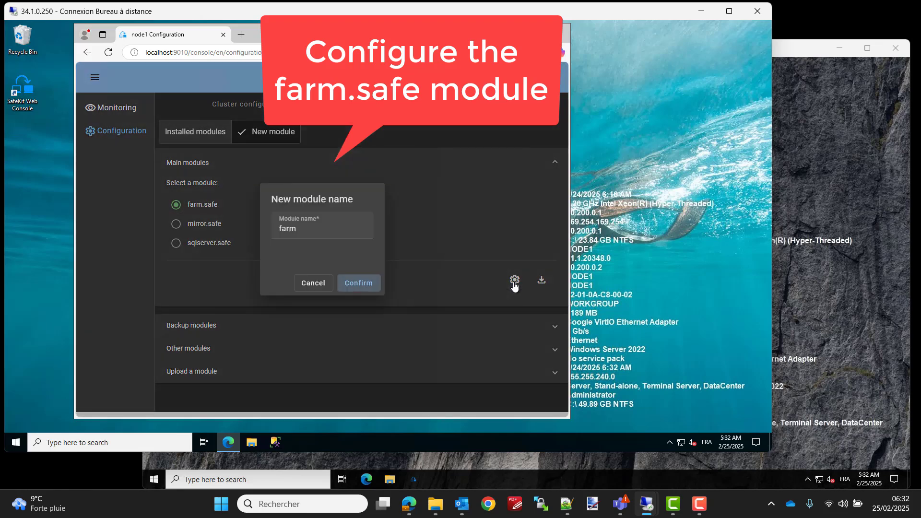
pyautogui.click(363, 284)
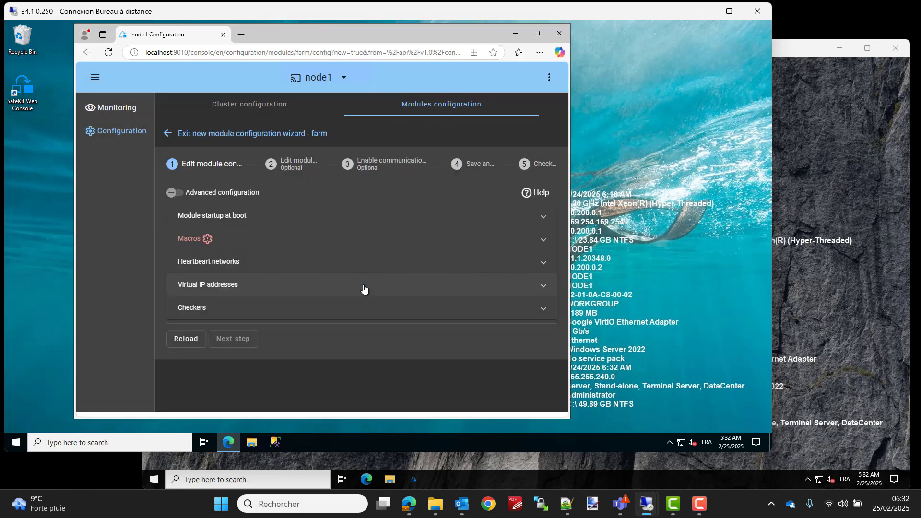
# Set the farm module's startup type at boot to Automatic.
pyautogui.click(541, 218)
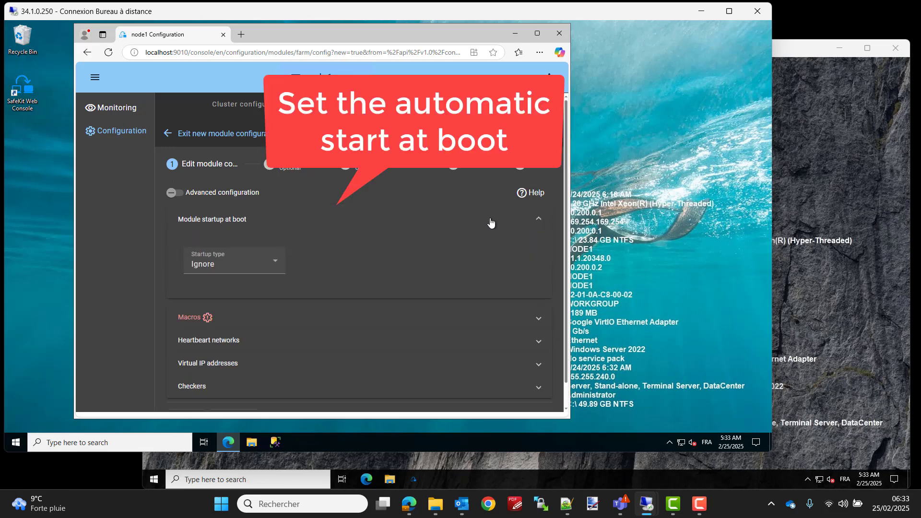
pyautogui.click(278, 260)
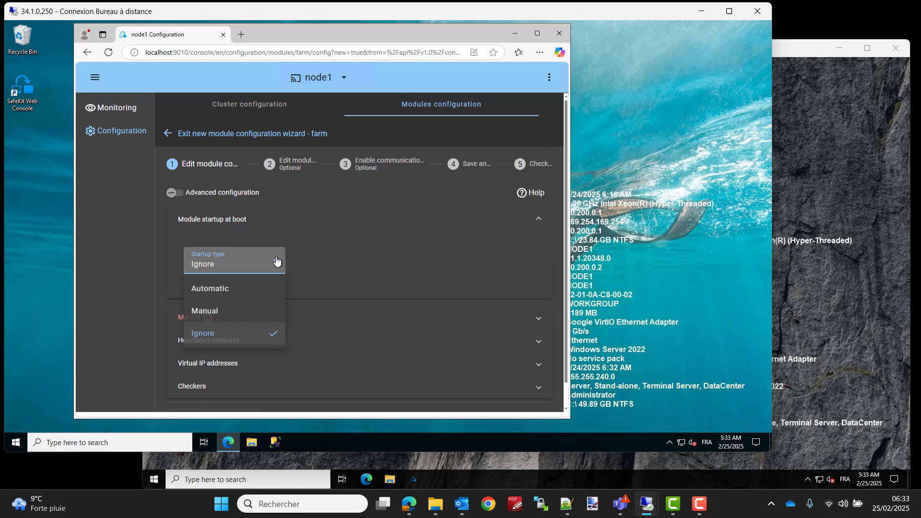
pyautogui.click(256, 288)
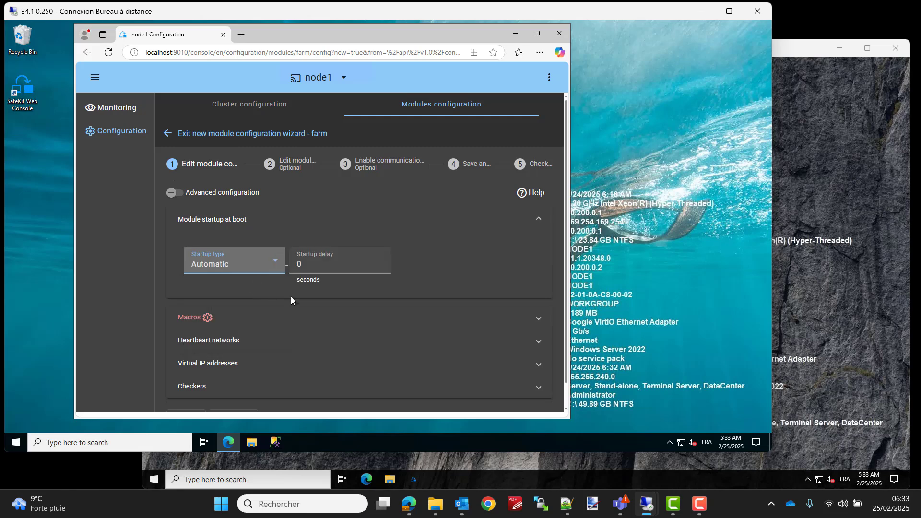
pyautogui.click(538, 222)
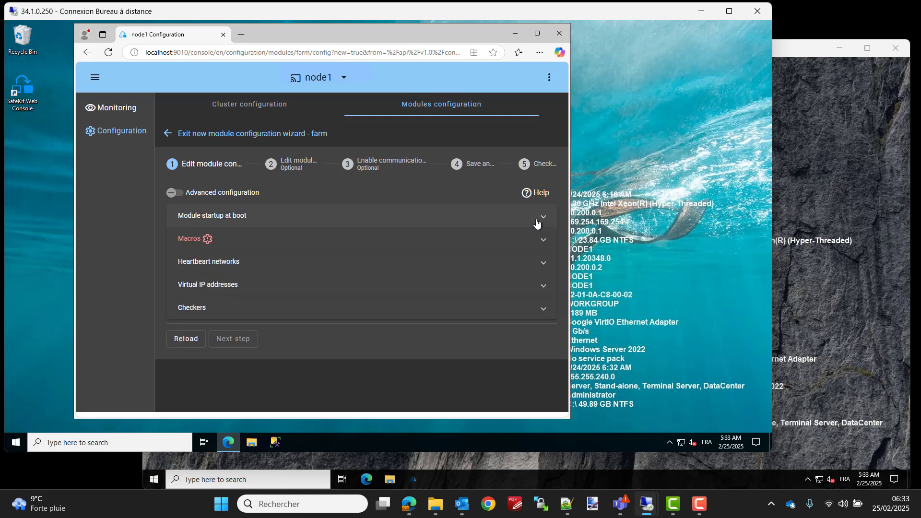
# Remove the SERVICES macro from the farm module's configuration.
pyautogui.click(542, 240)
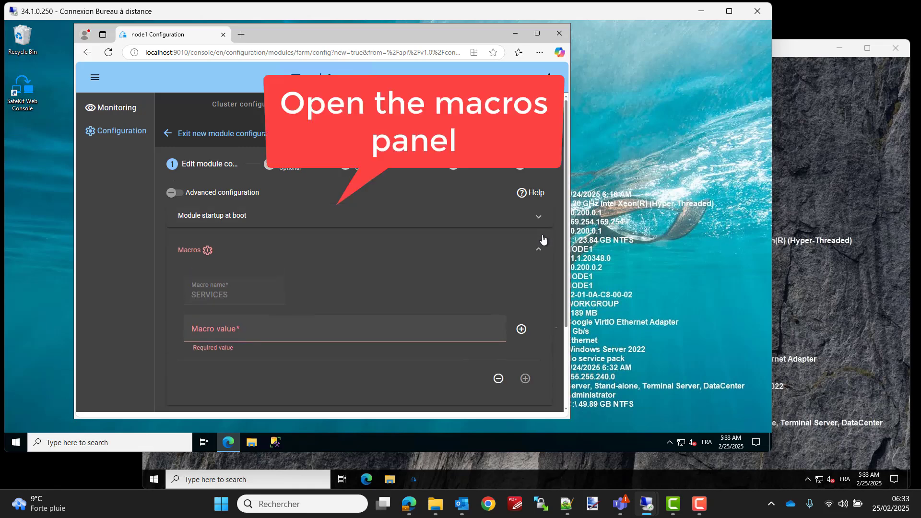
pyautogui.scroll(-1, 482, 258)
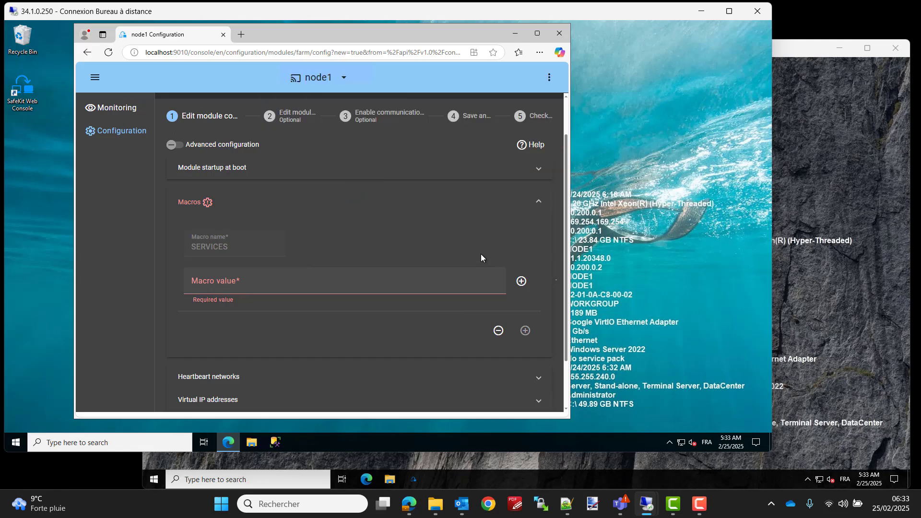
pyautogui.click(498, 330)
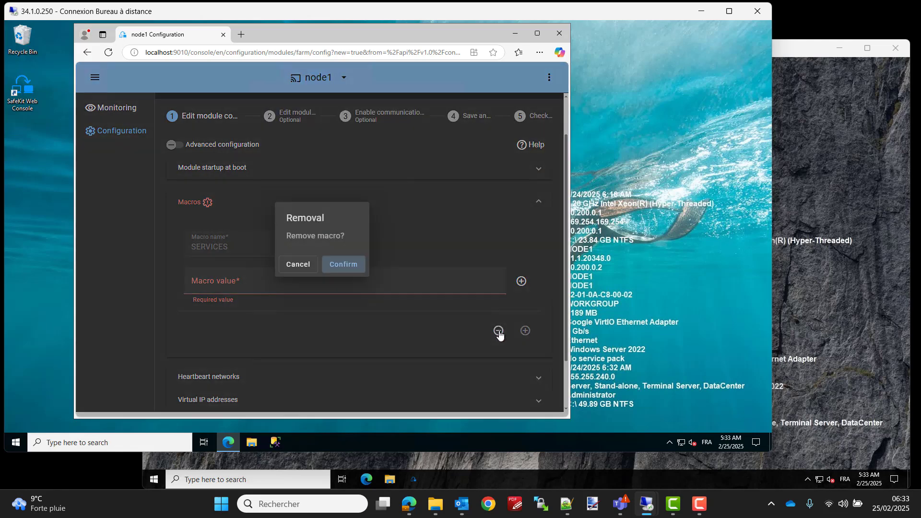
pyautogui.click(343, 265)
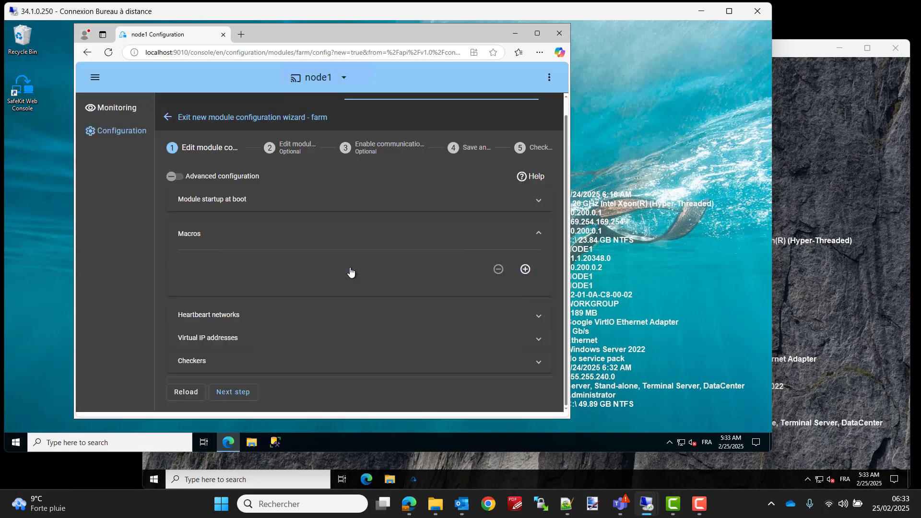
pyautogui.click(536, 237)
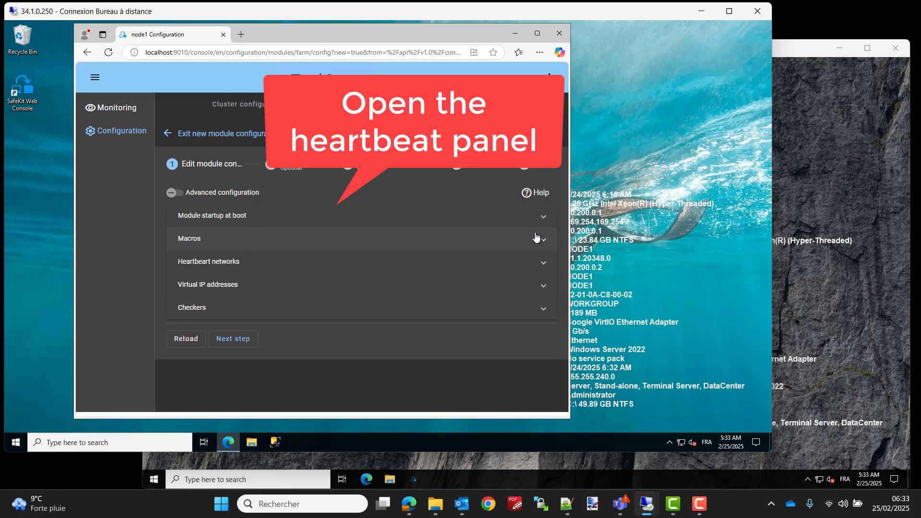
# Check the farm module's heartbeat network, and add the virtual IP address 10.200.0.10.
pyautogui.click(542, 265)
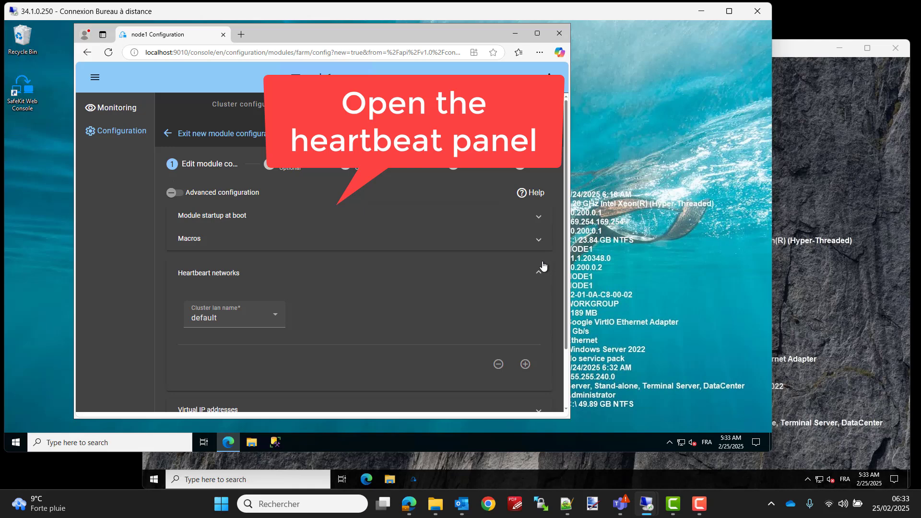
pyautogui.click(541, 277)
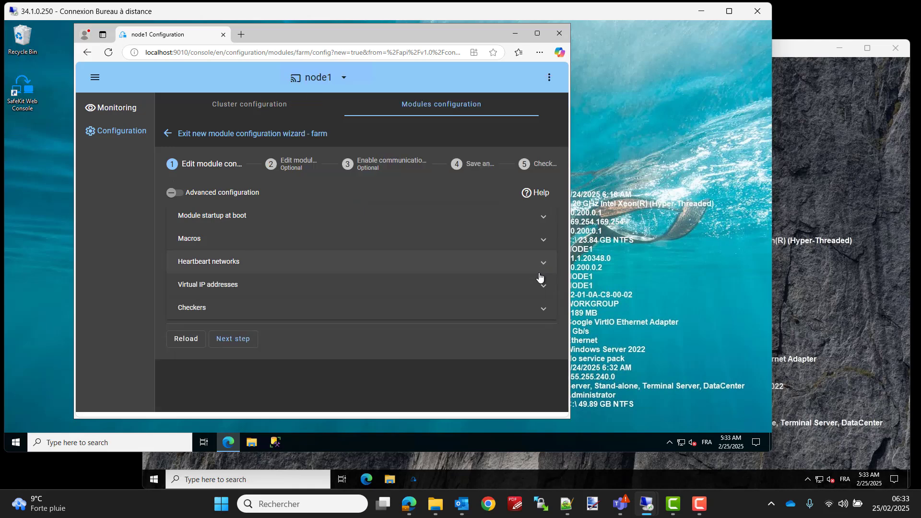
pyautogui.click(542, 286)
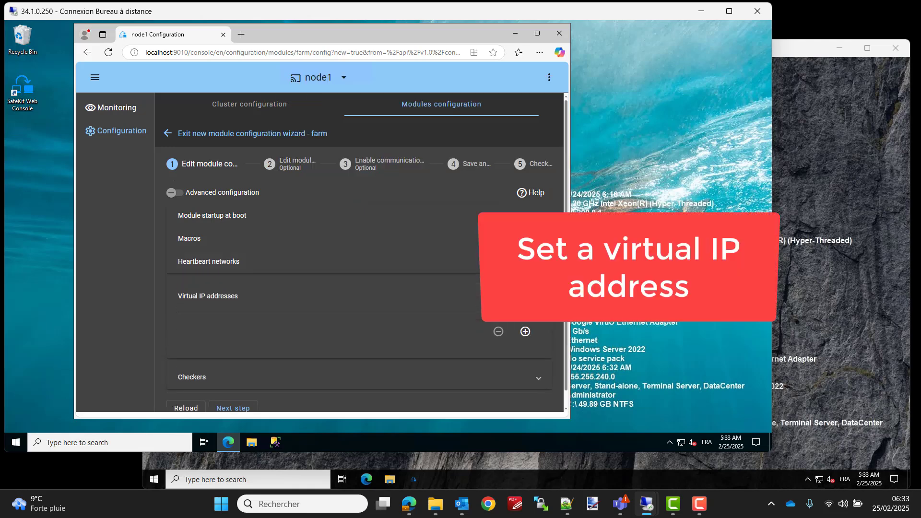
pyautogui.click(525, 331)
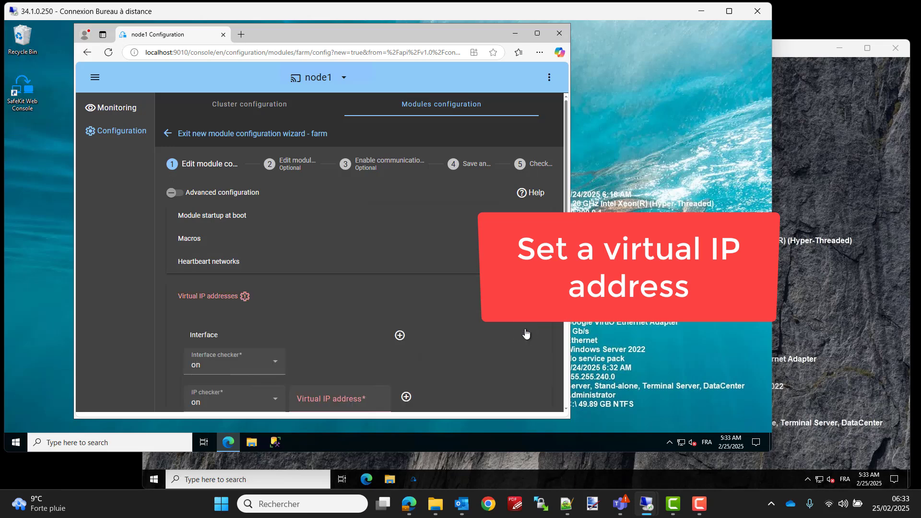
pyautogui.scroll(-2, 411, 293)
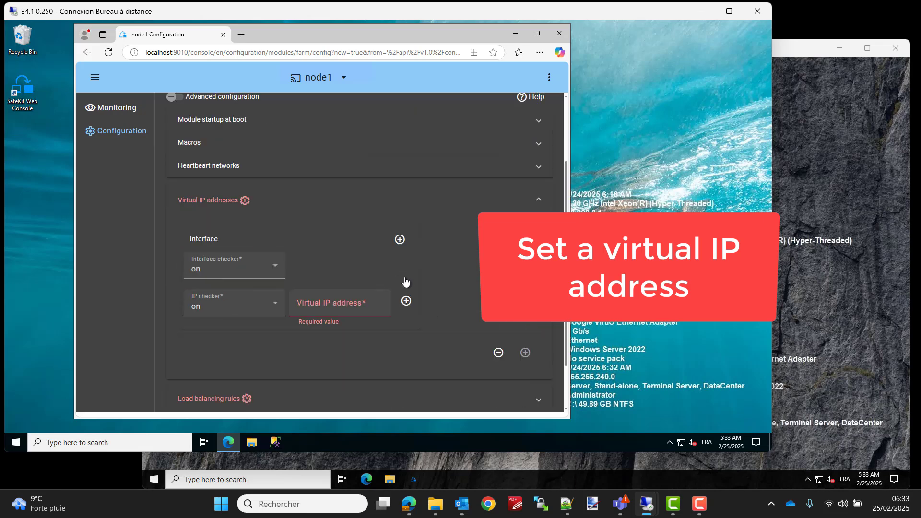
pyautogui.click(354, 302)
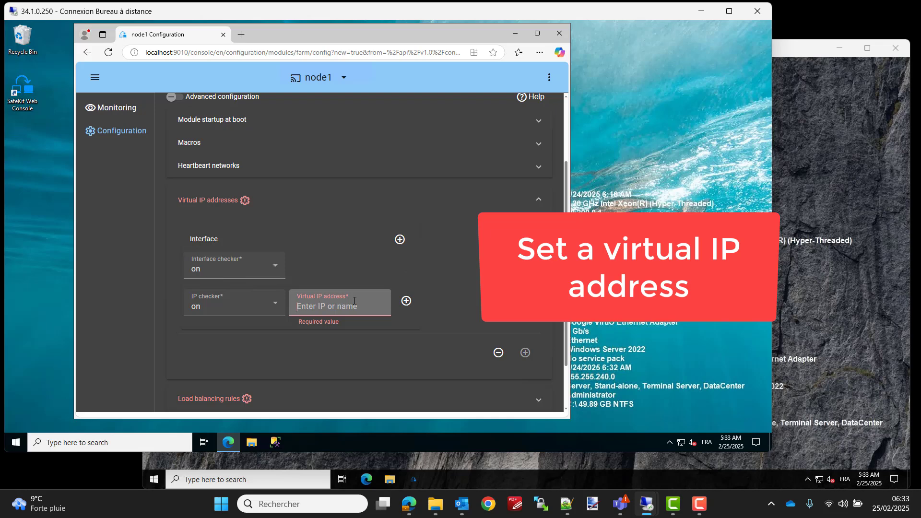
pyautogui.write('10.2')
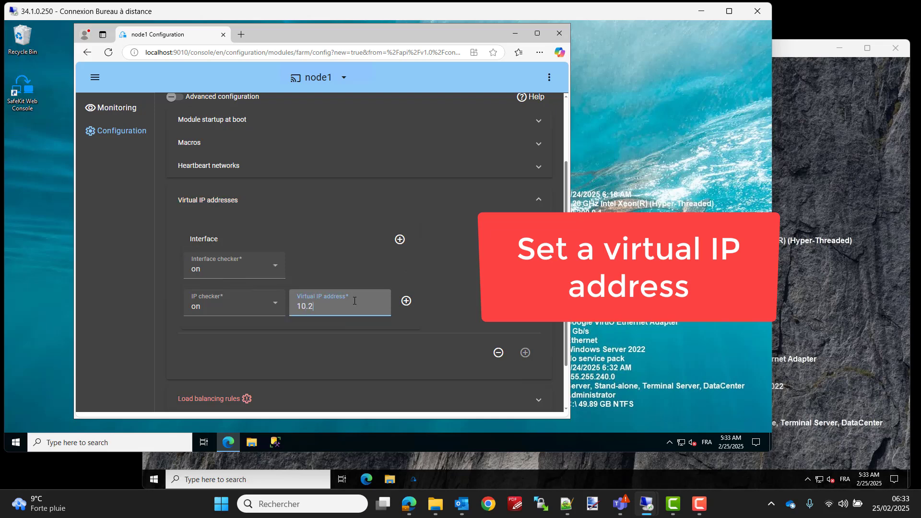
pyautogui.write('00.0.10')
# Define the farm module's load balancing rule on TCP port 9010 with Source port as the filter.
pyautogui.scroll(-1, 535, 250)
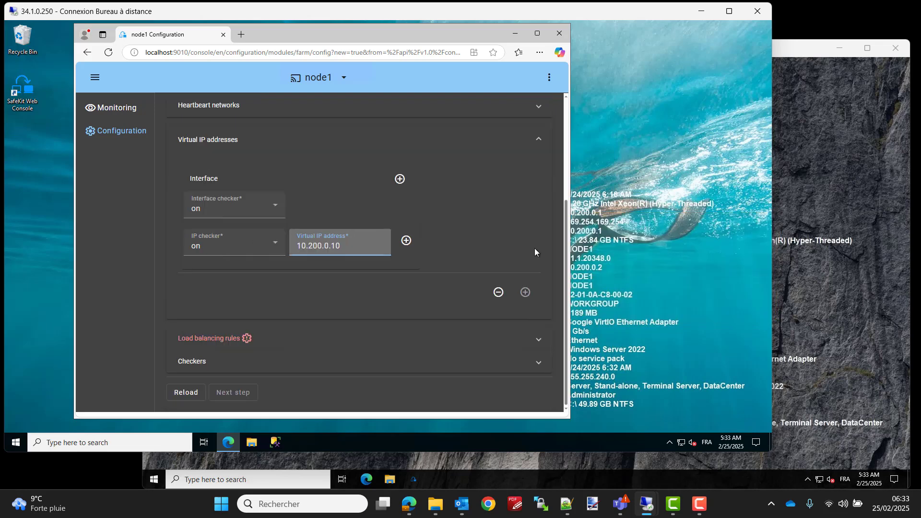
pyautogui.click(529, 340)
pyautogui.scroll(-1, 482, 316)
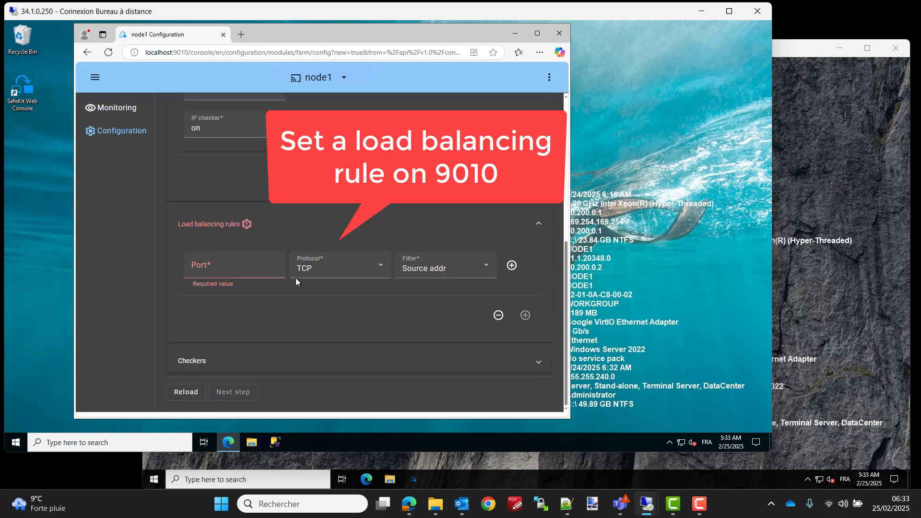
pyautogui.click(233, 262)
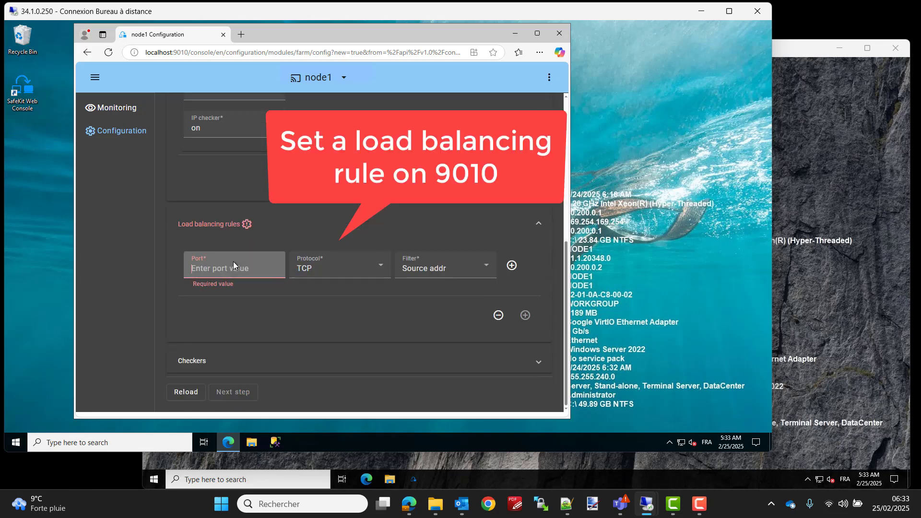
pyautogui.write('9010')
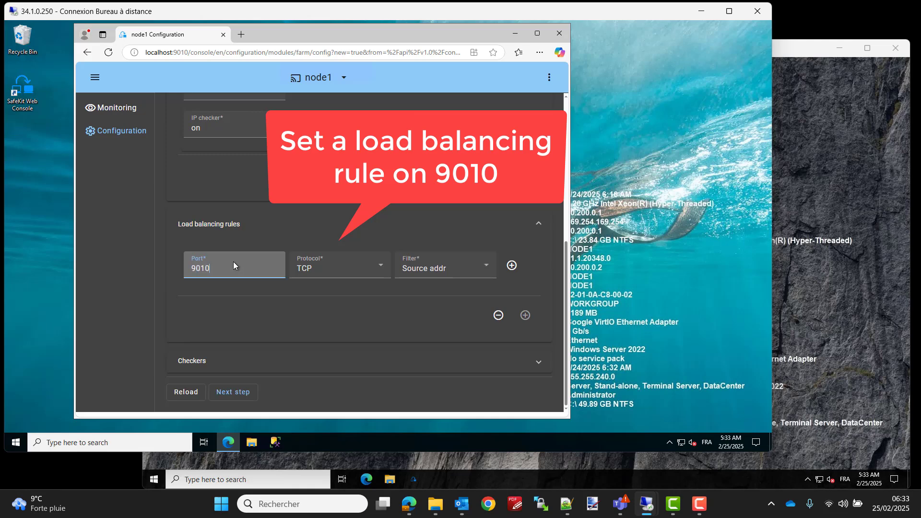
pyautogui.click(489, 272)
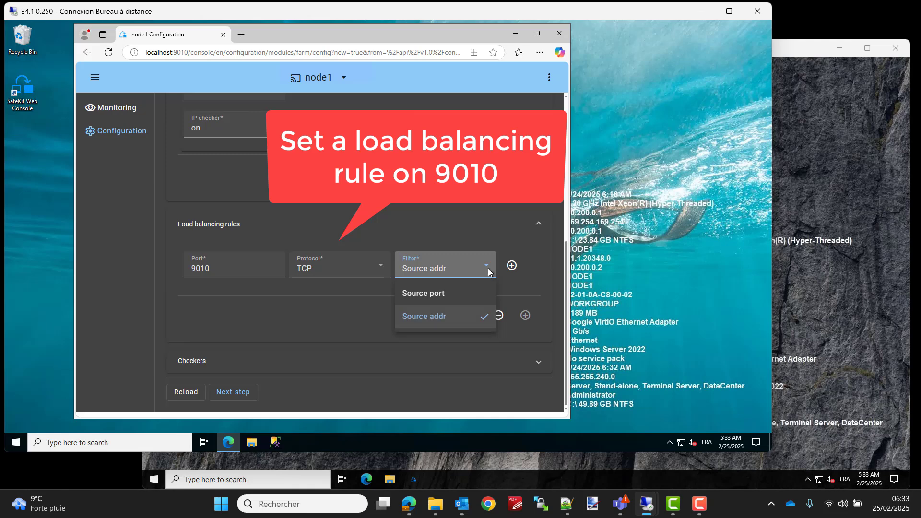
pyautogui.click(464, 293)
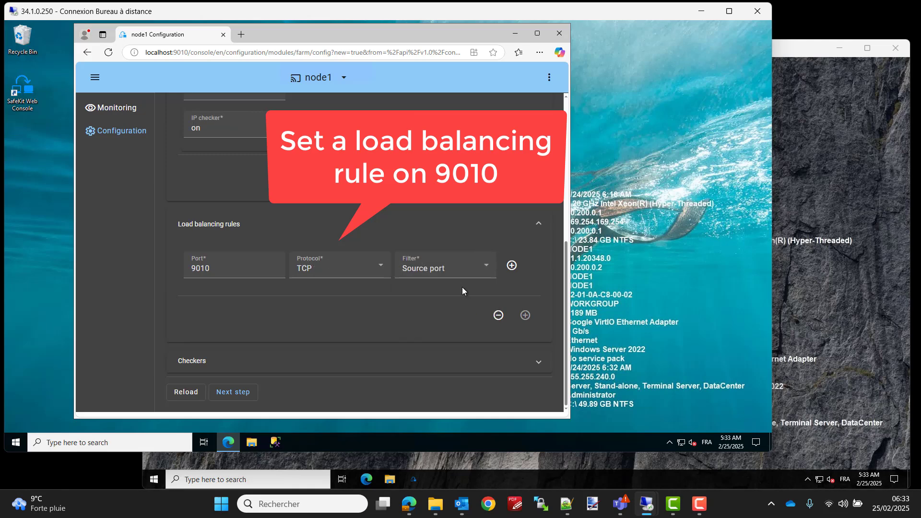
pyautogui.click(543, 230)
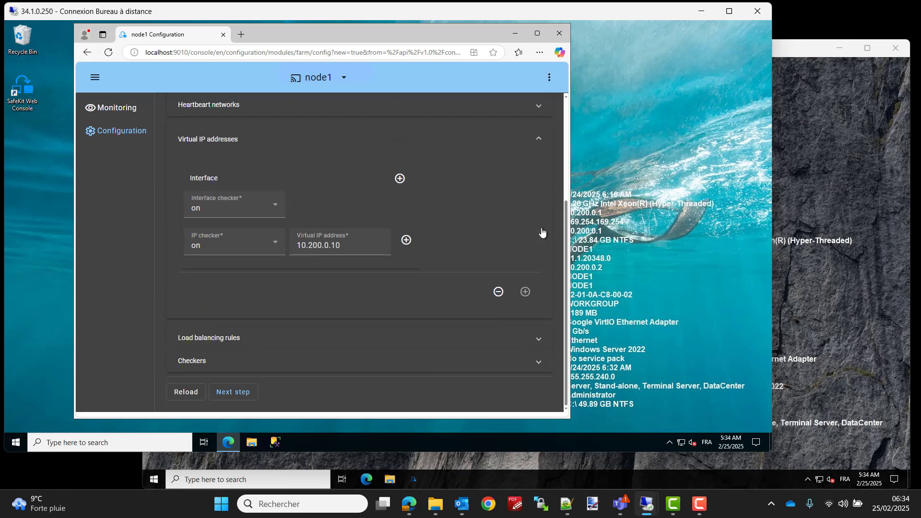
pyautogui.click(538, 139)
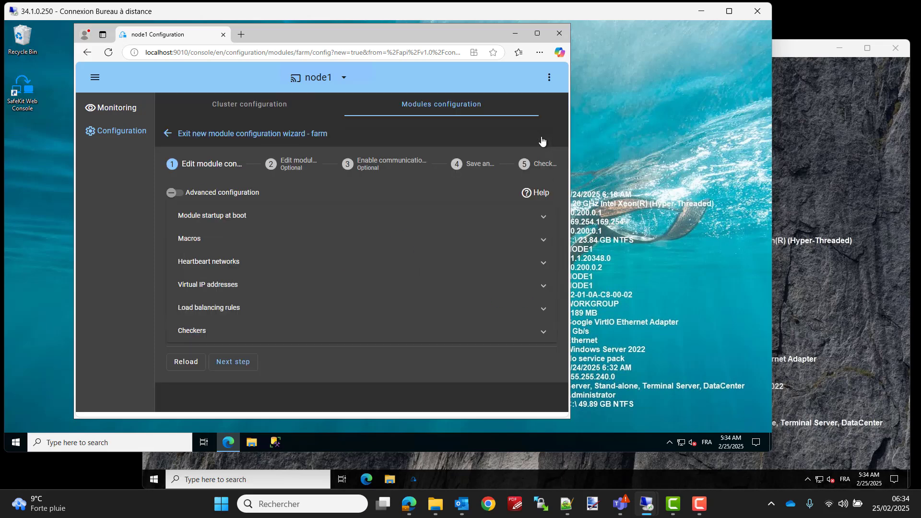
# Review the farm module's checkers, then save and apply its configuration on node1 and node2 with encrypted module communications enabled.
pyautogui.click(542, 335)
pyautogui.scroll(-3, 491, 314)
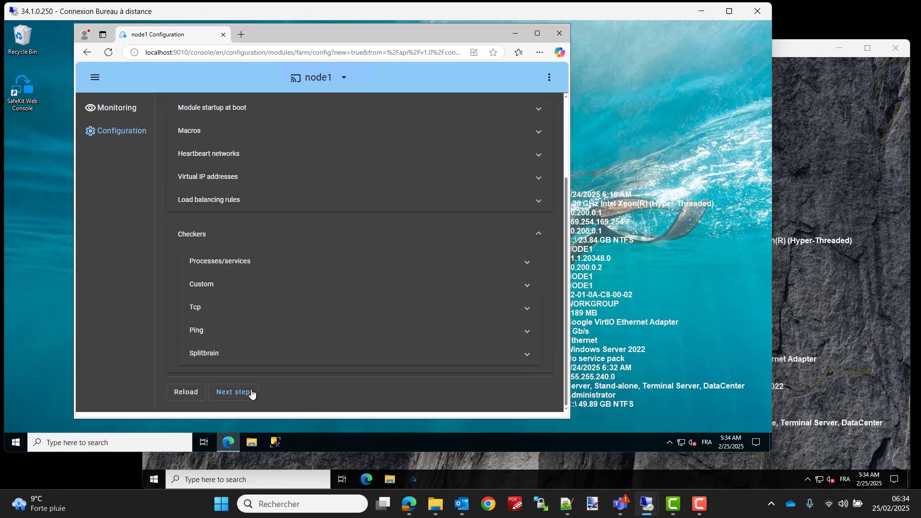
pyautogui.click(233, 391)
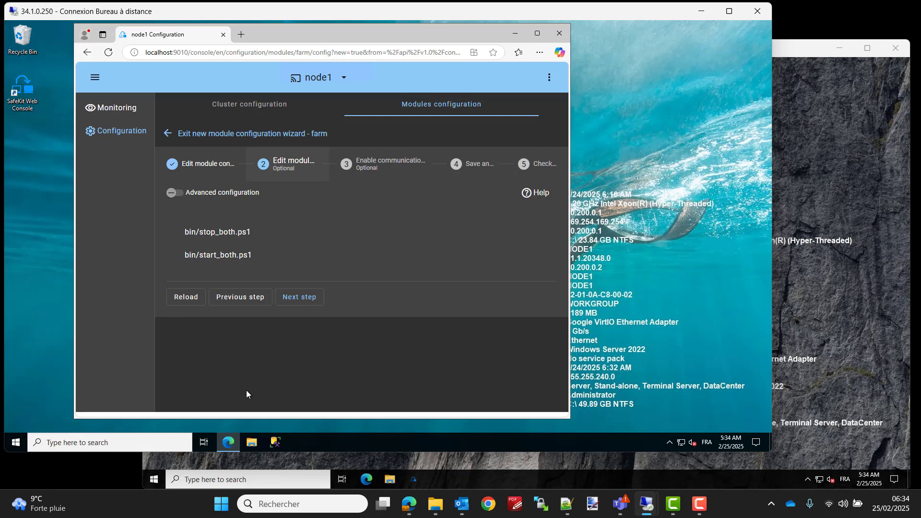
pyautogui.click(307, 305)
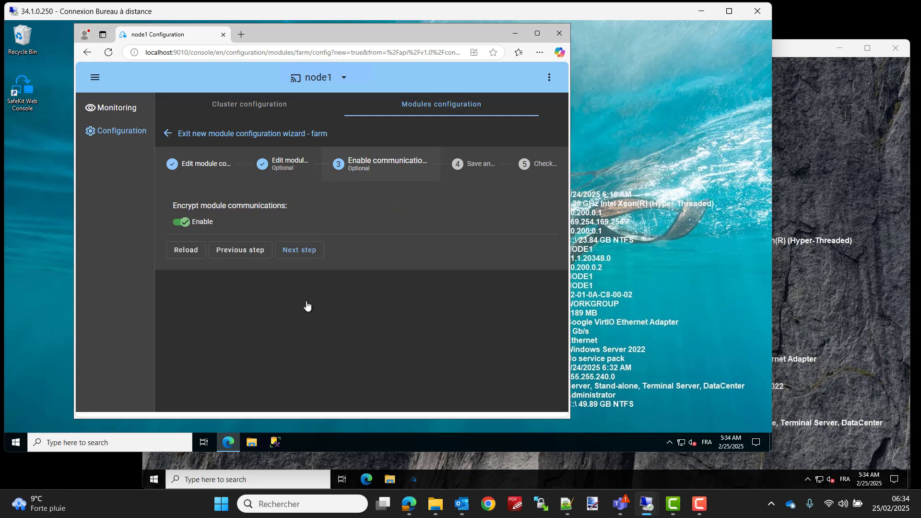
pyautogui.click(302, 254)
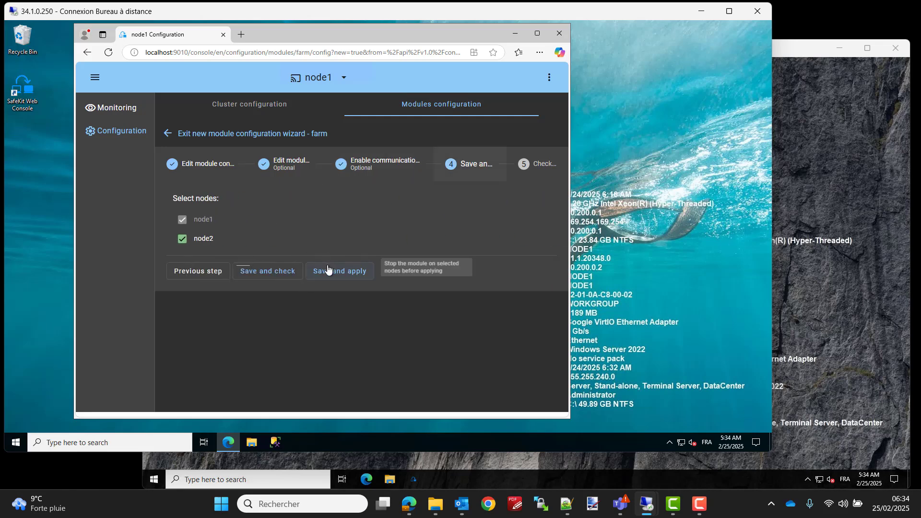
pyautogui.click(328, 271)
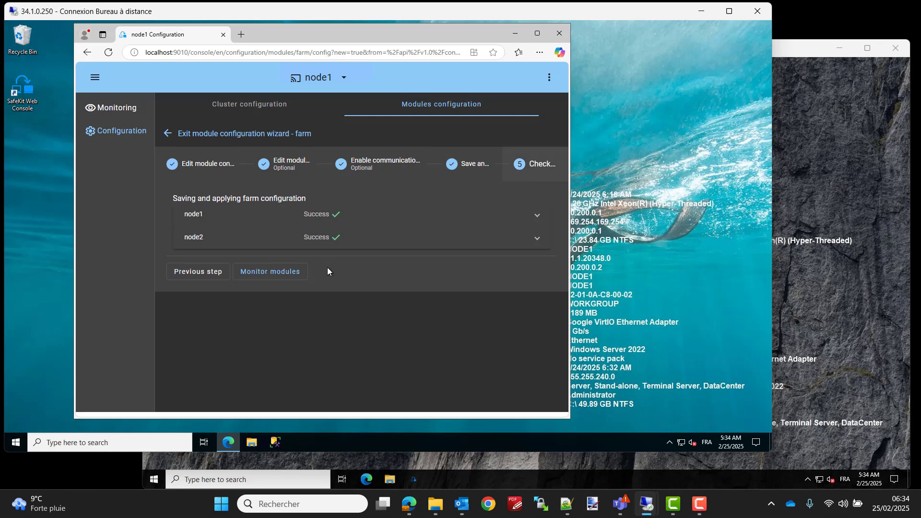
pyautogui.click(287, 272)
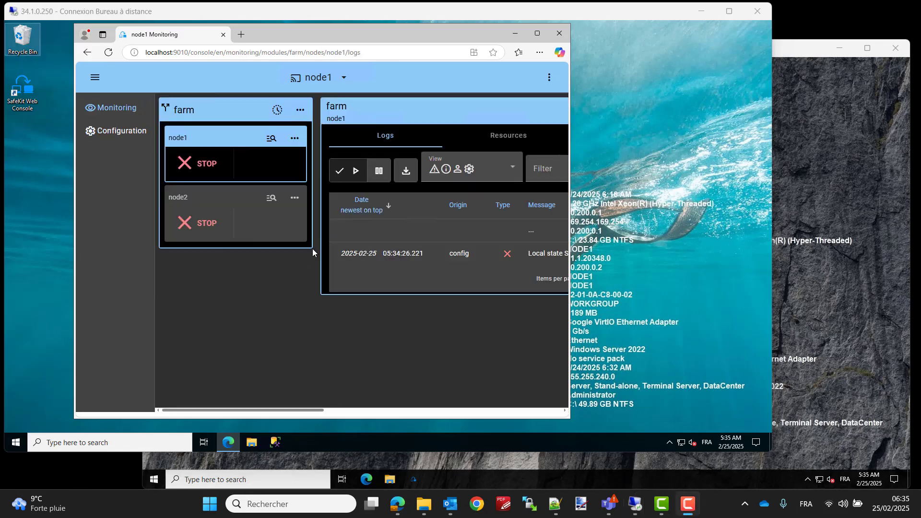
pyautogui.click(300, 112)
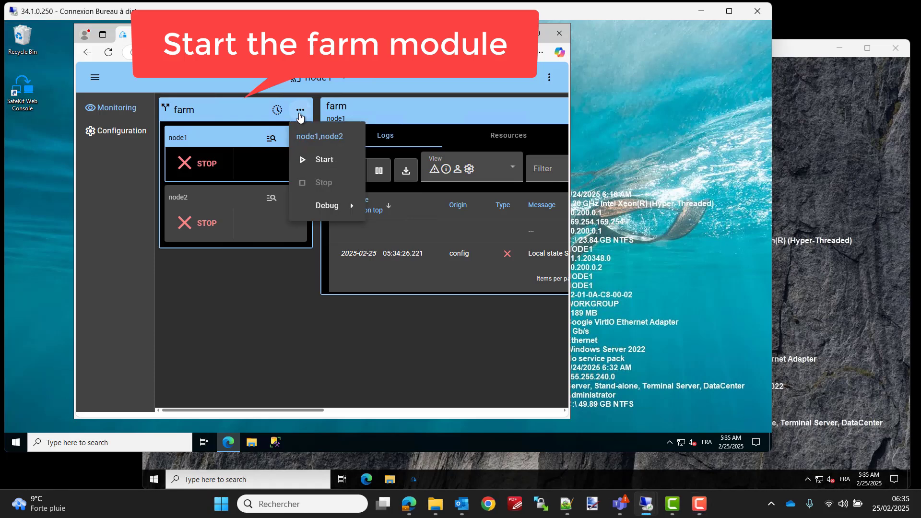
pyautogui.click(314, 159)
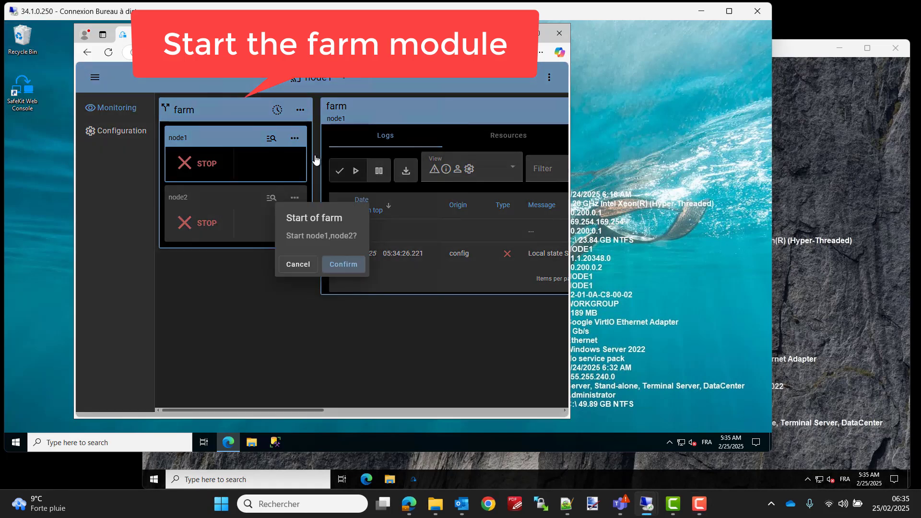
pyautogui.click(341, 266)
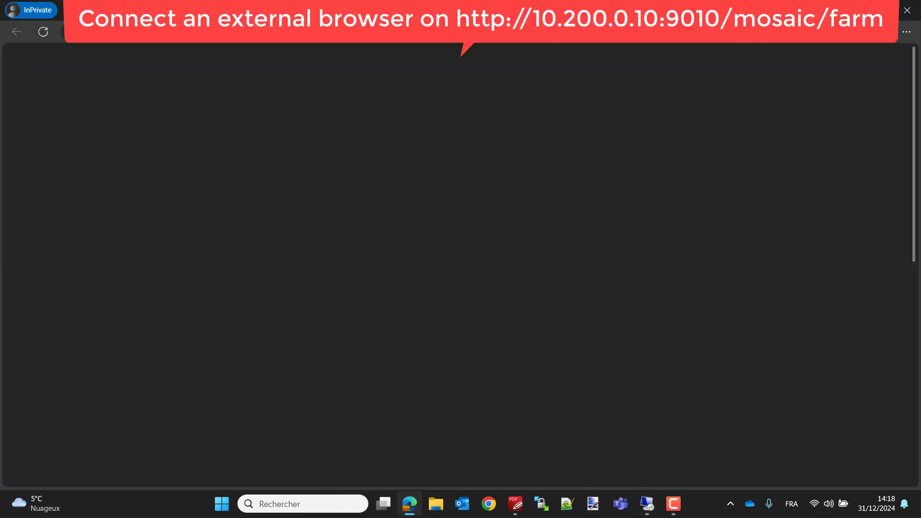
pyautogui.press('Return')
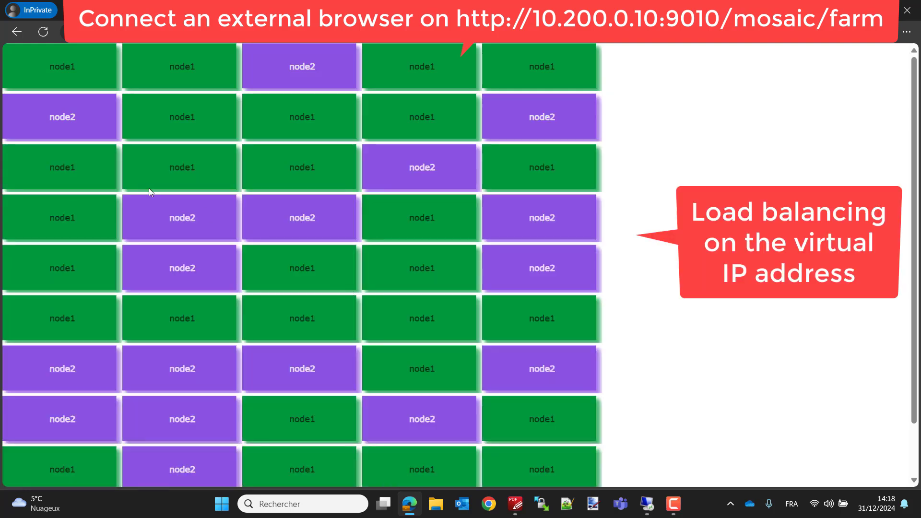
pyautogui.click(44, 31)
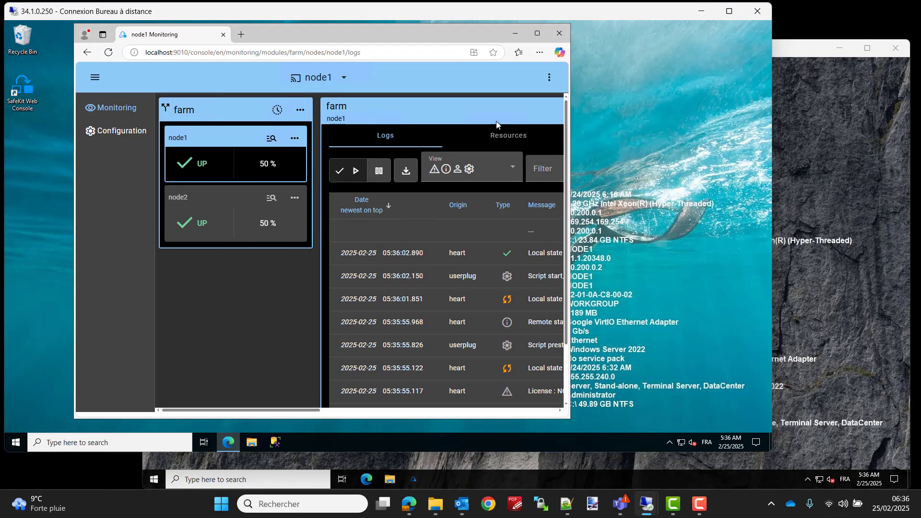
# Stop the farm module on node1 and reload the mosaic page in the external browser to check which nodes answer.
pyautogui.click(293, 140)
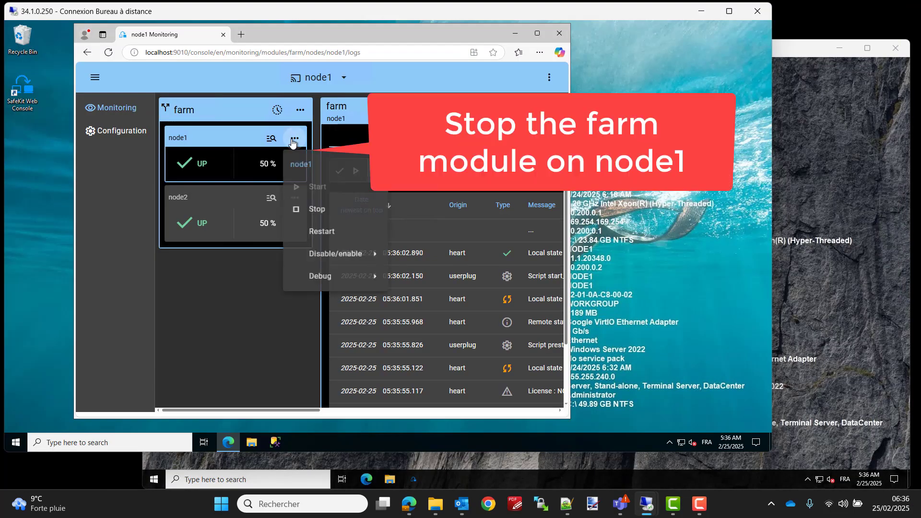
pyautogui.click(314, 214)
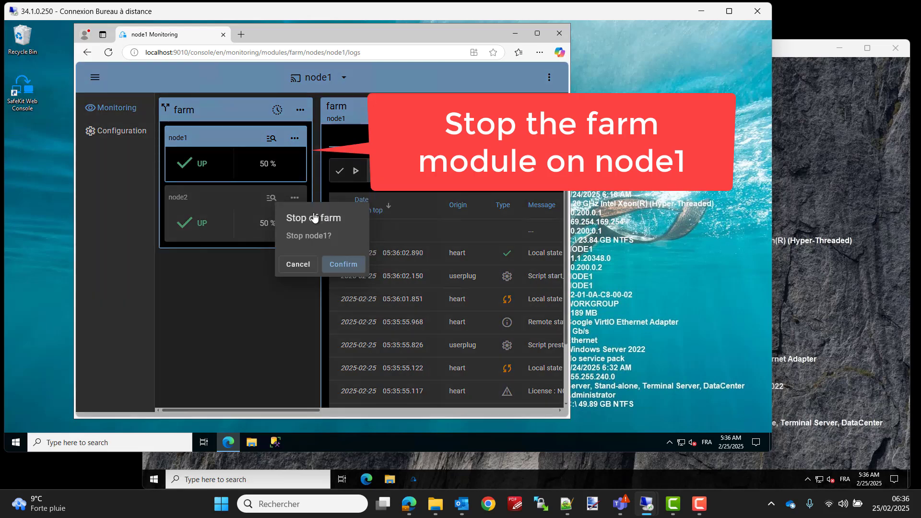
pyautogui.click(343, 264)
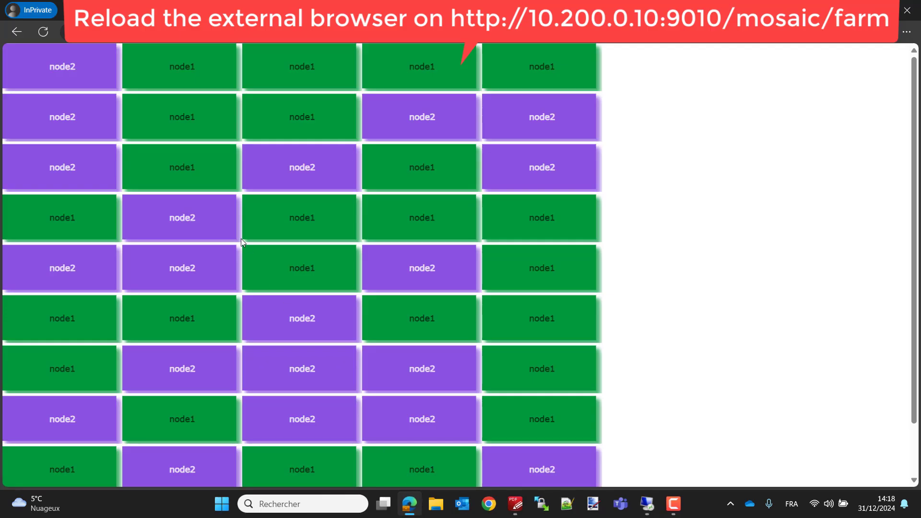
pyautogui.click(43, 32)
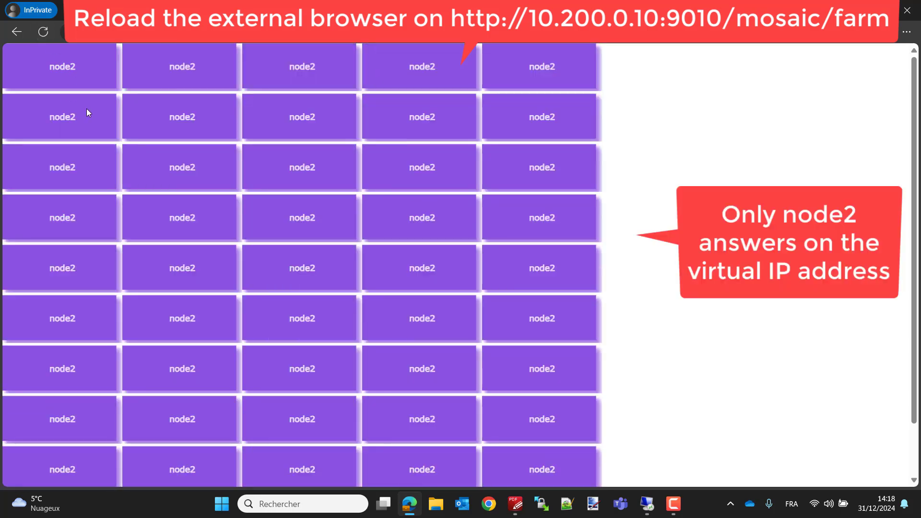
pyautogui.click(43, 33)
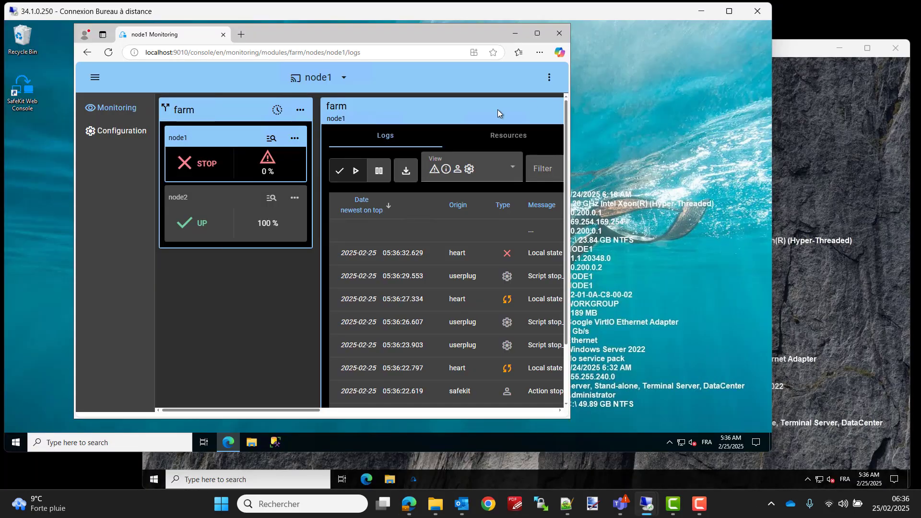
# Start the farm module again on node1 and reload the mosaic page in the external browser.
pyautogui.click(294, 139)
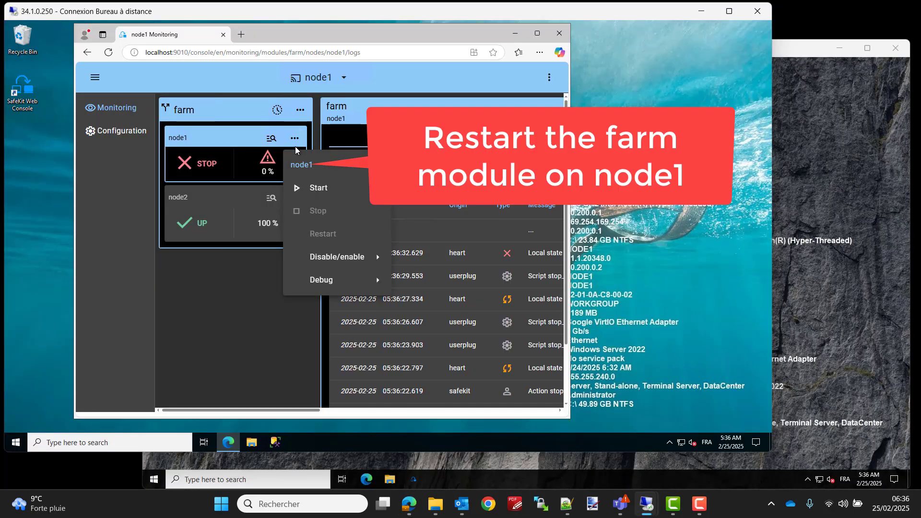
pyautogui.click(307, 190)
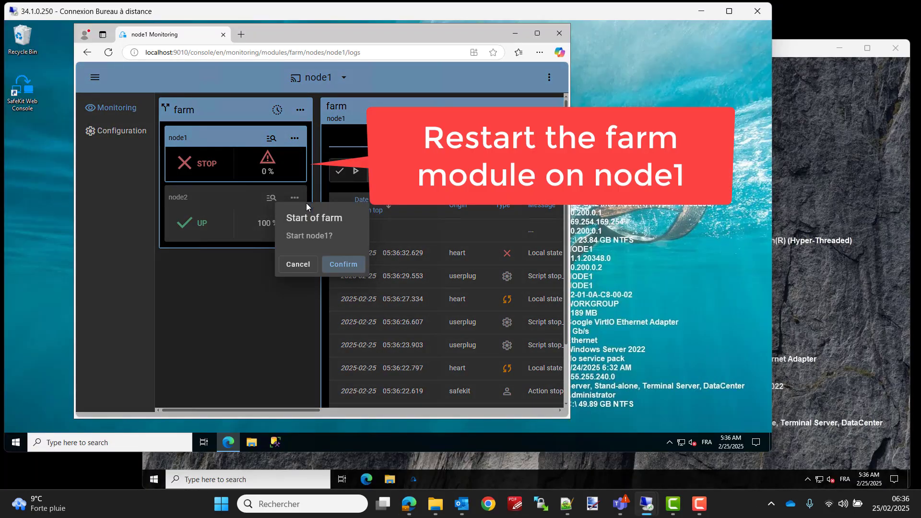
pyautogui.click(342, 264)
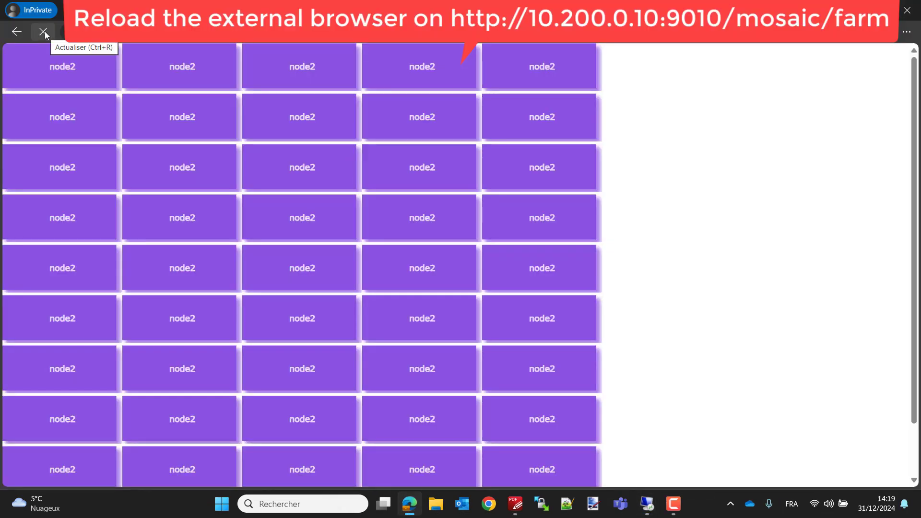
pyautogui.click(45, 30)
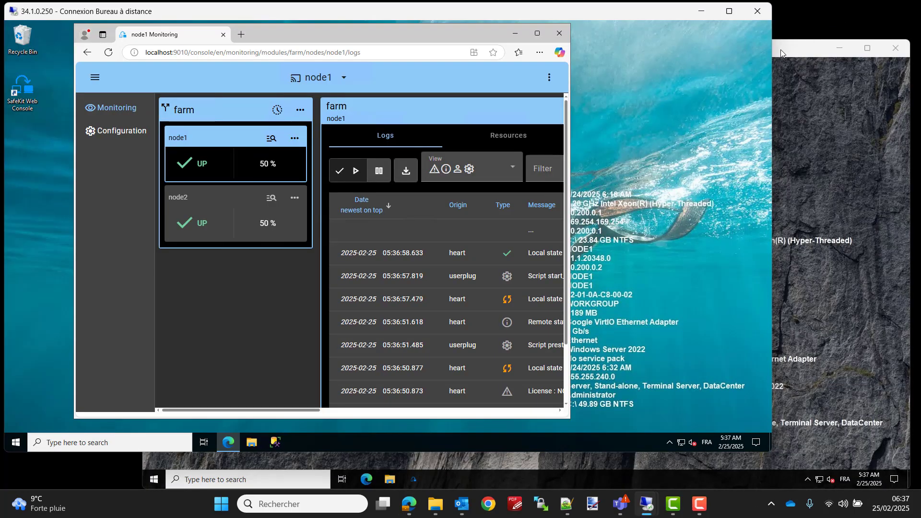
# Simulate a crash of node2 by restarting its Windows server with the reason Other (Unplanned).
pyautogui.click(781, 51)
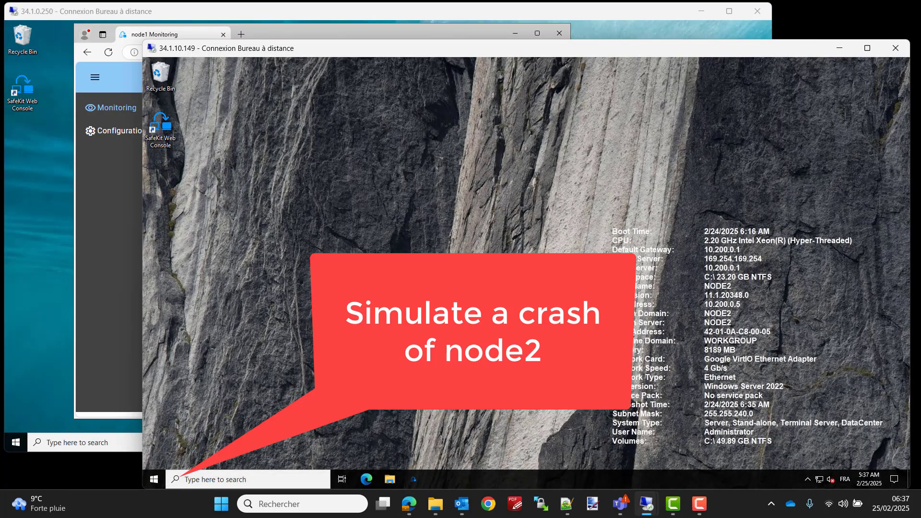
pyautogui.click(153, 479)
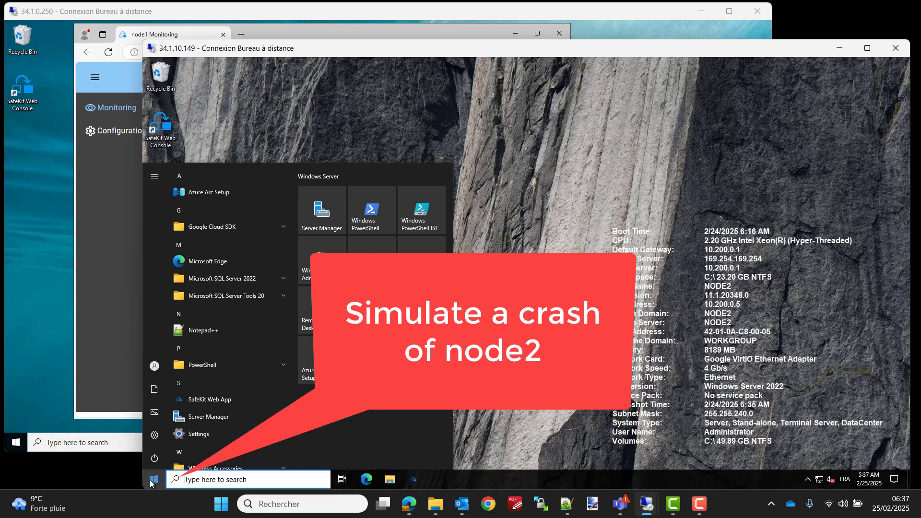
pyautogui.click(154, 457)
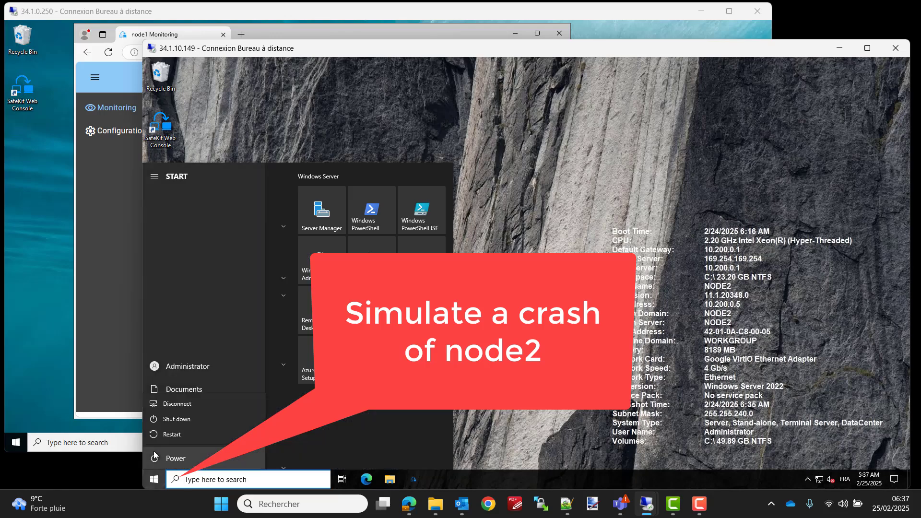
pyautogui.click(167, 435)
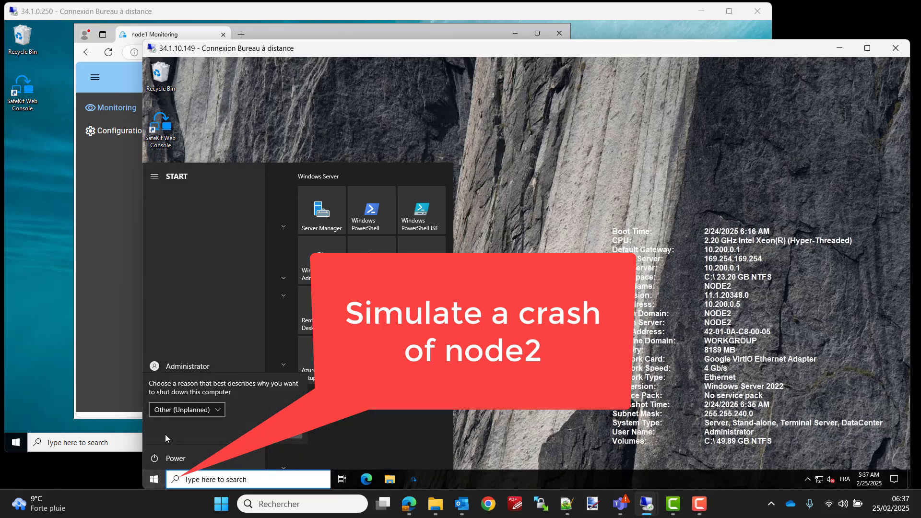
pyautogui.click(285, 433)
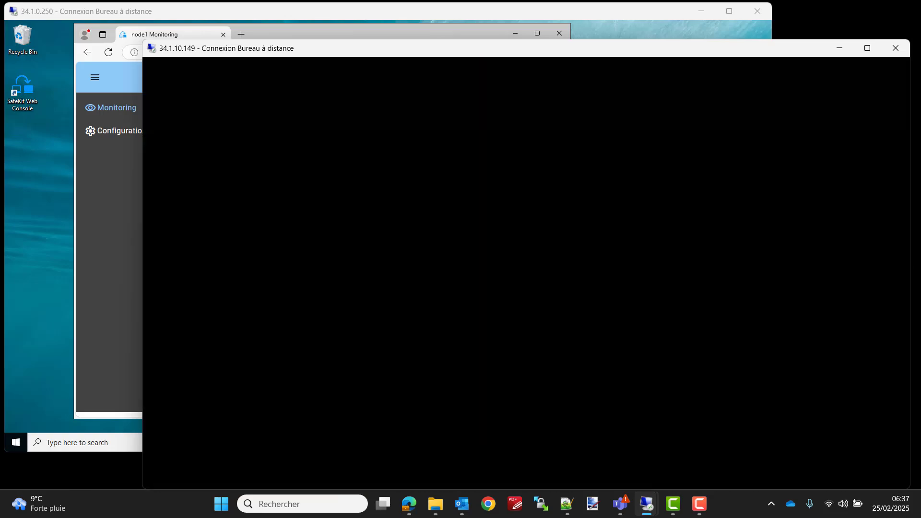
# Check the farm's state in node1's monitoring console, then switch to the external browser and reload the mosaic page.
pyautogui.click(21, 339)
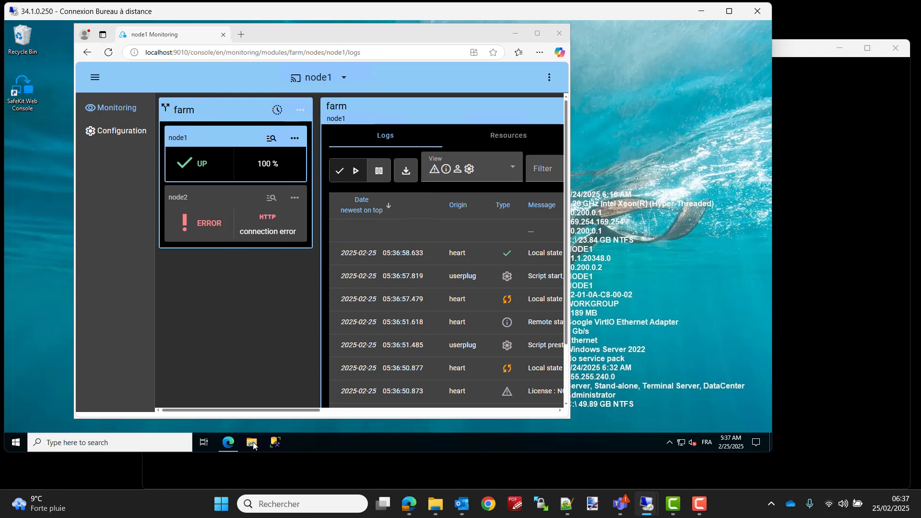
pyautogui.click(408, 503)
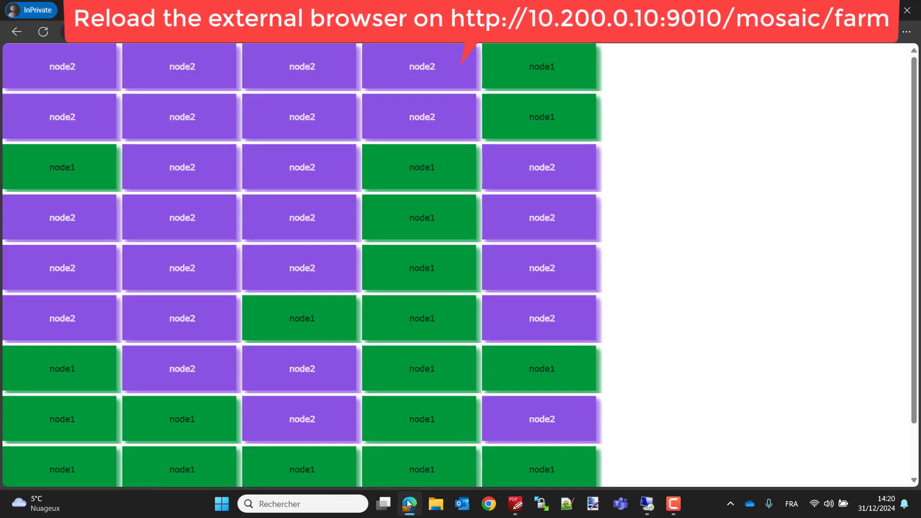
pyautogui.click(43, 31)
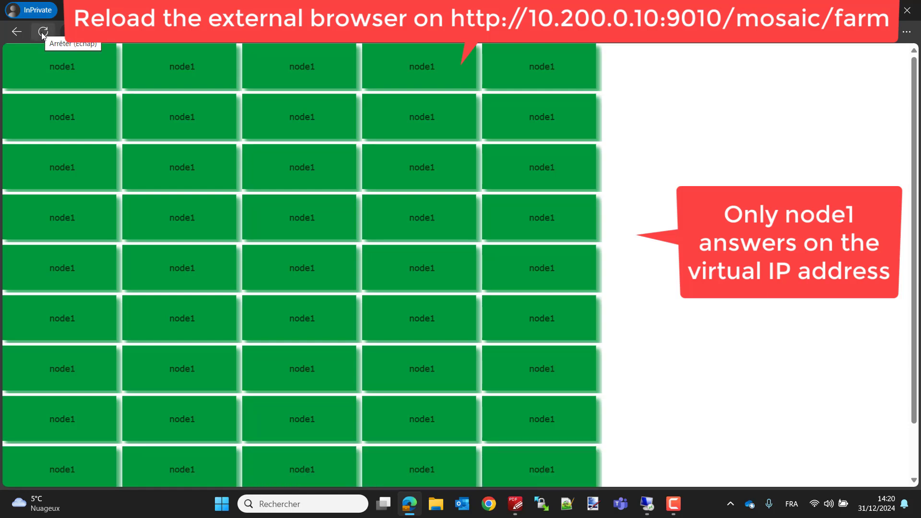
pyautogui.click(43, 35)
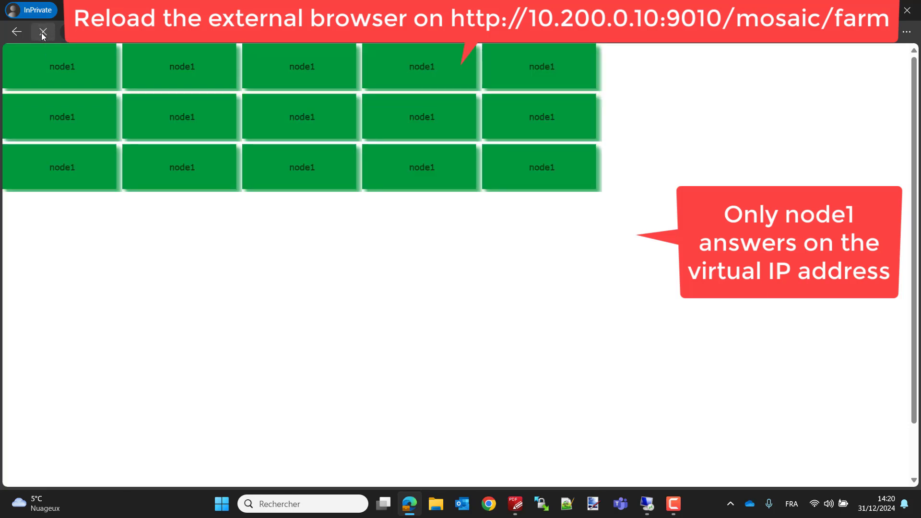